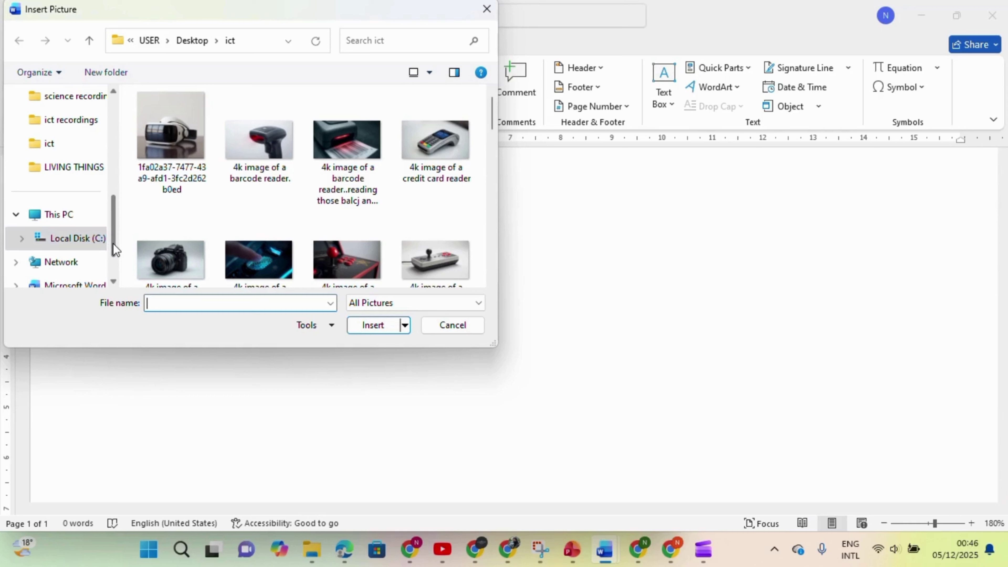
- Try to insert the picture "ChatGPT Image Nov 7, 2025, 12_34_12 AM (2)" from the SCIENCE folder on the Desktop
left_click_drag(113, 243, 57, 173)
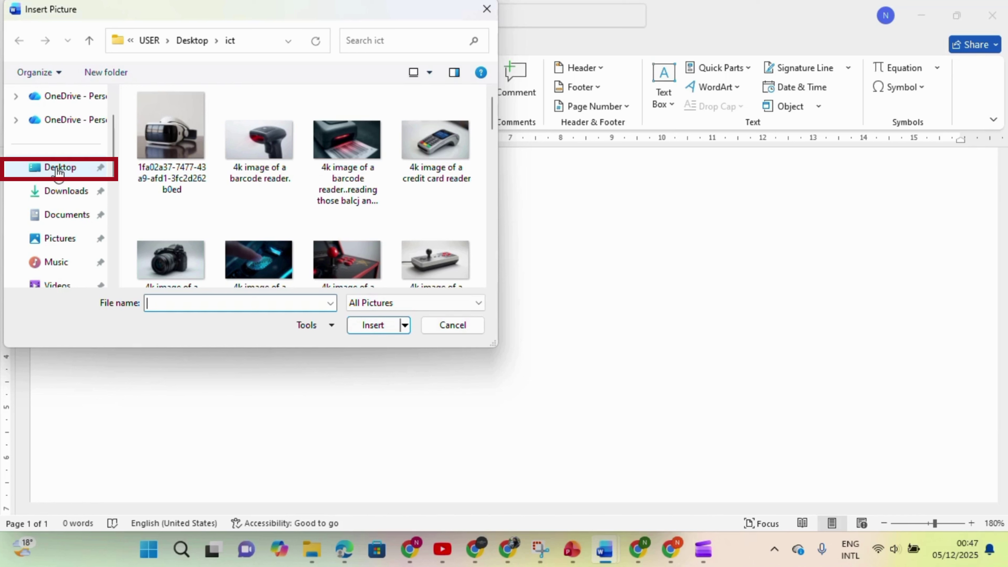
left_click(59, 169)
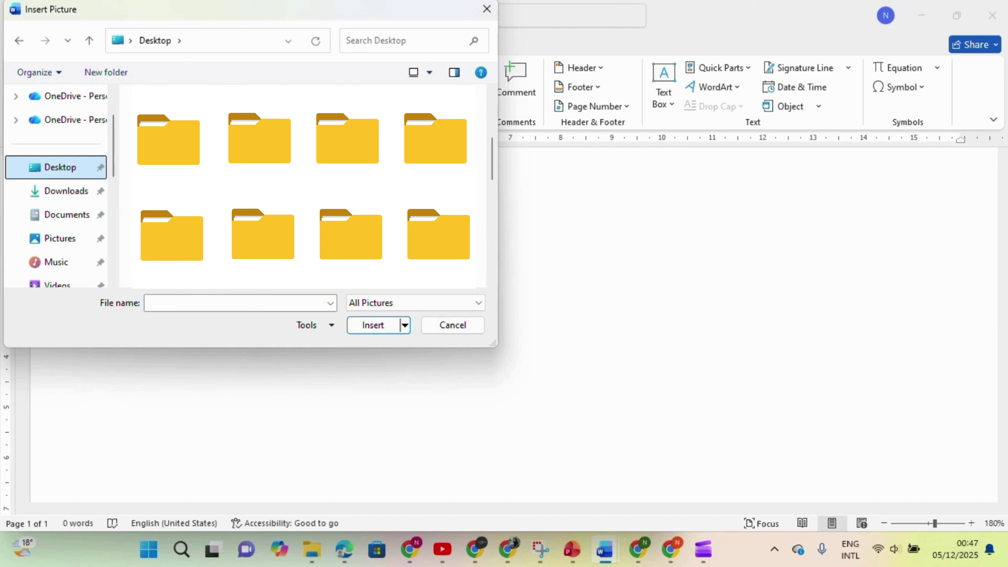
double_click(195, 142)
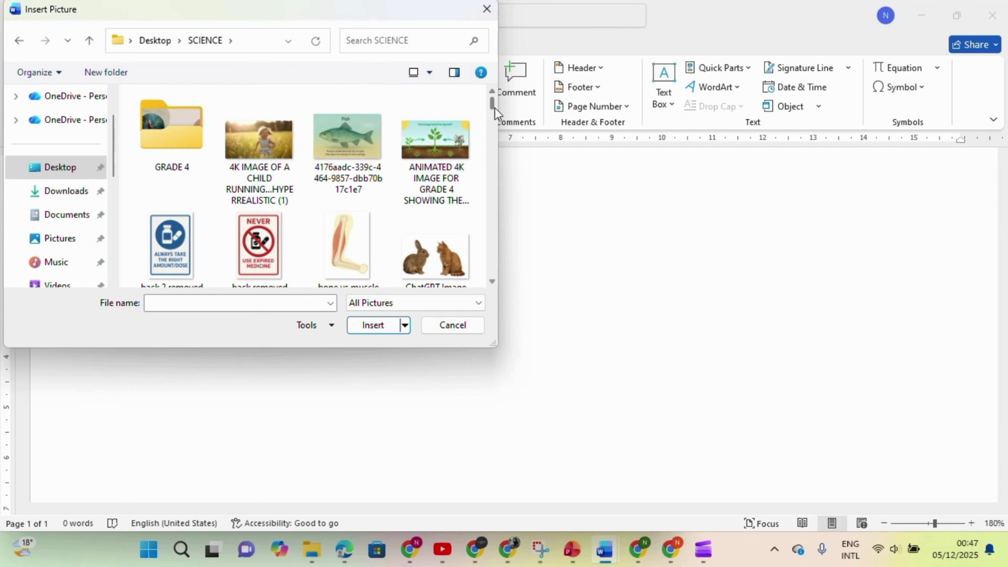
scroll(450, 130, "down", 3)
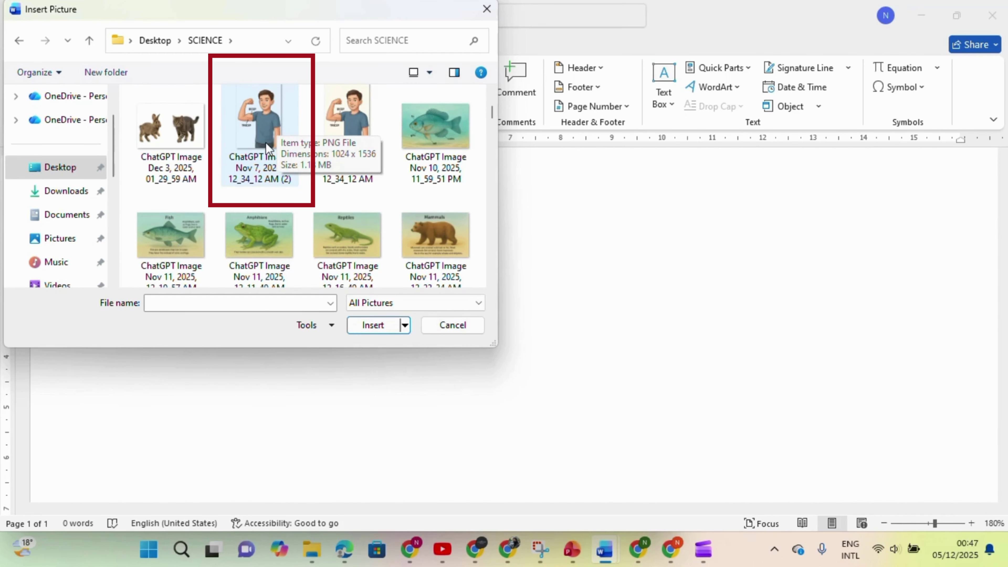
left_click(267, 148)
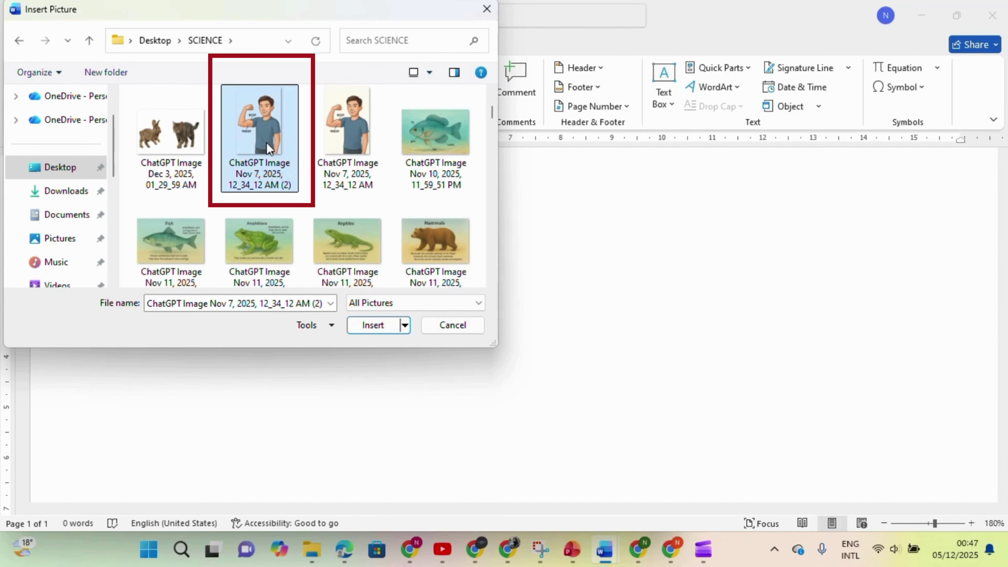
left_click(372, 325)
key("ctrl+z")
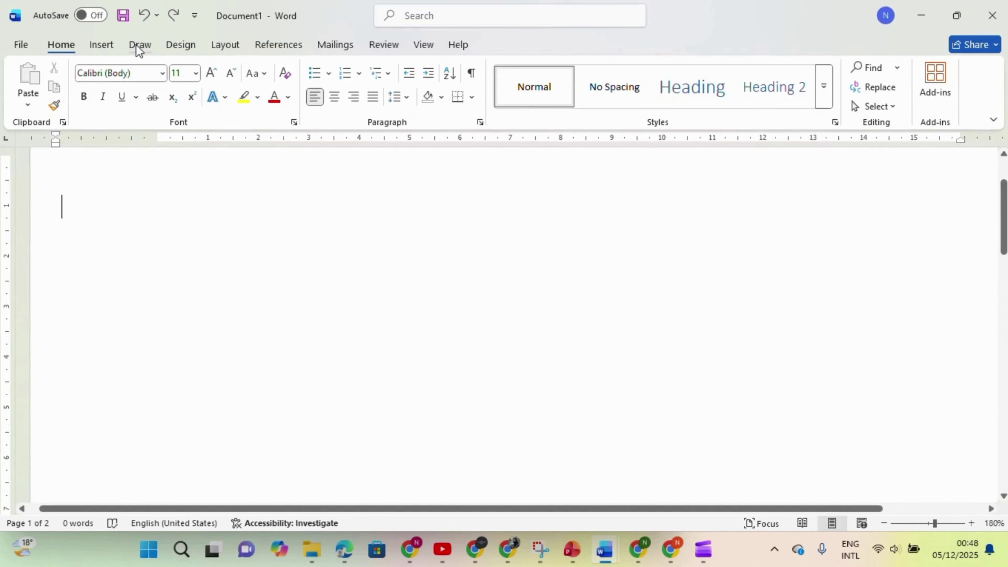
- Insert the device picture "ChatGPT Image Nov 7, 2025, 12_34_12 AM (2)" from the SCIENCE folder into the blank document
left_click(103, 44)
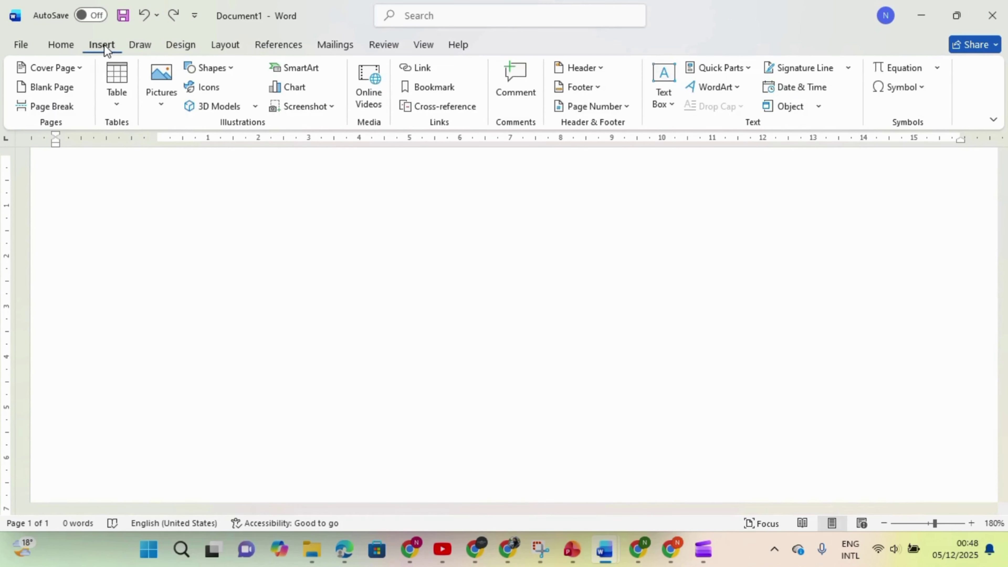
left_click(170, 105)
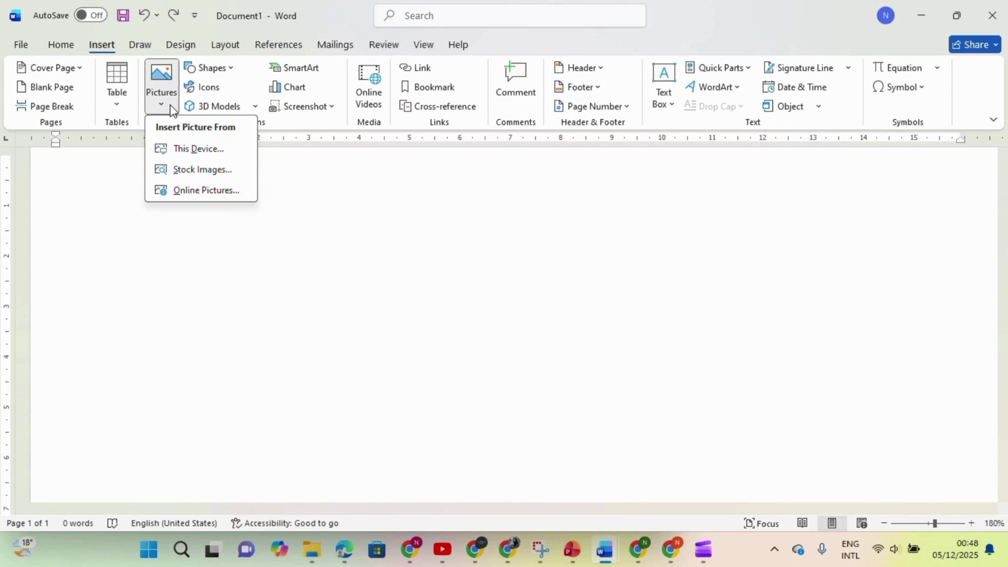
left_click(174, 149)
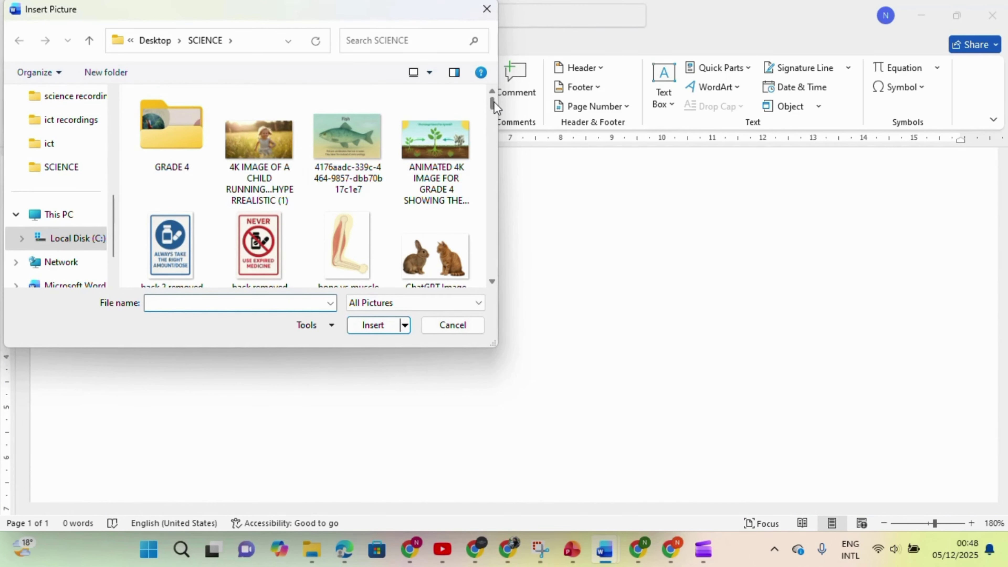
scroll(494, 101, "down", 3)
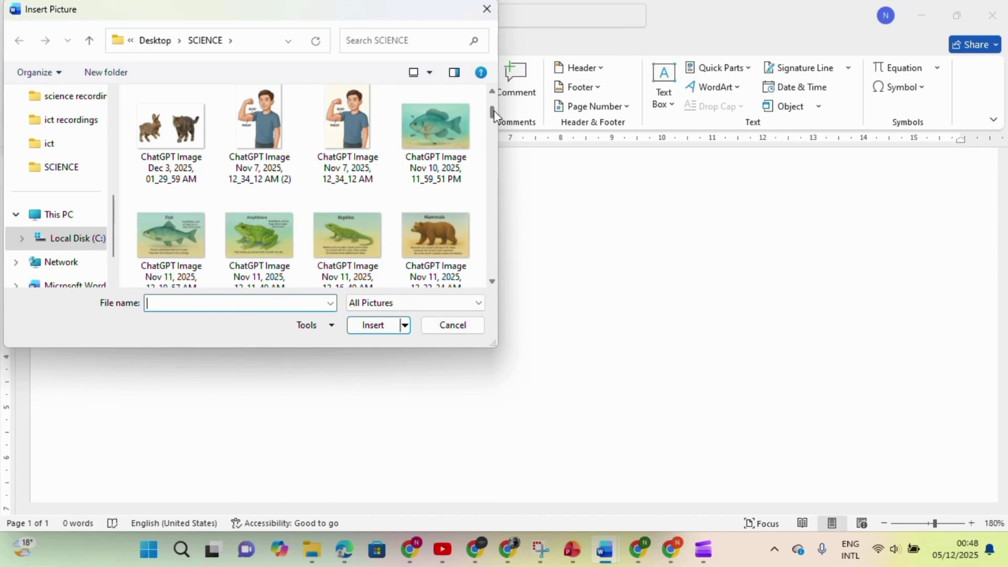
left_click(257, 112)
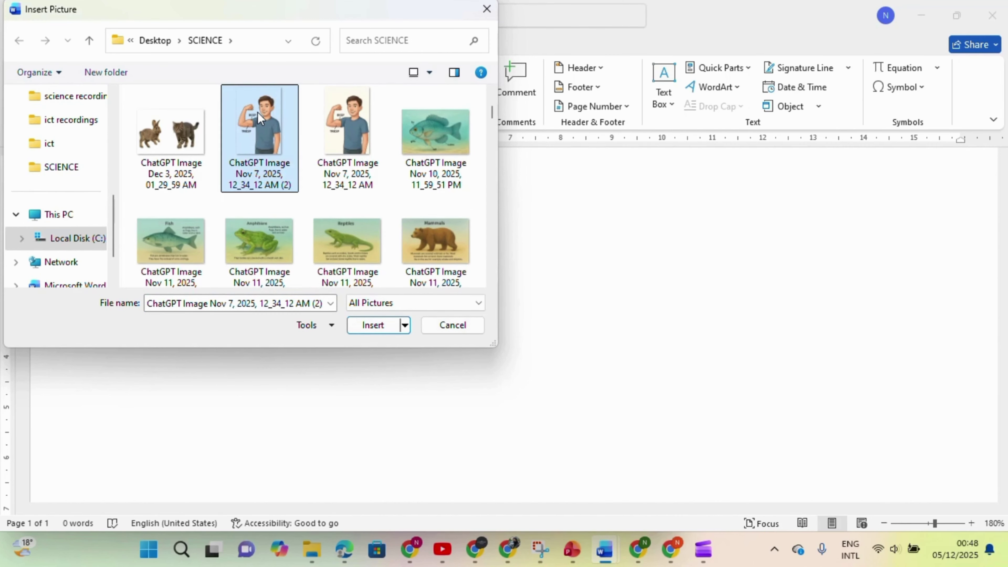
double_click(258, 112)
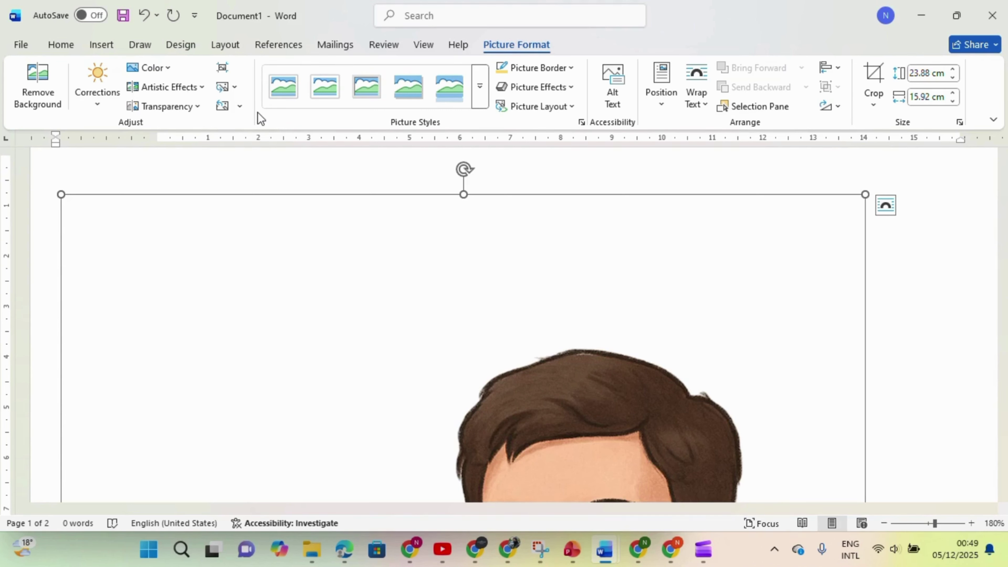
key("ctrl+z")
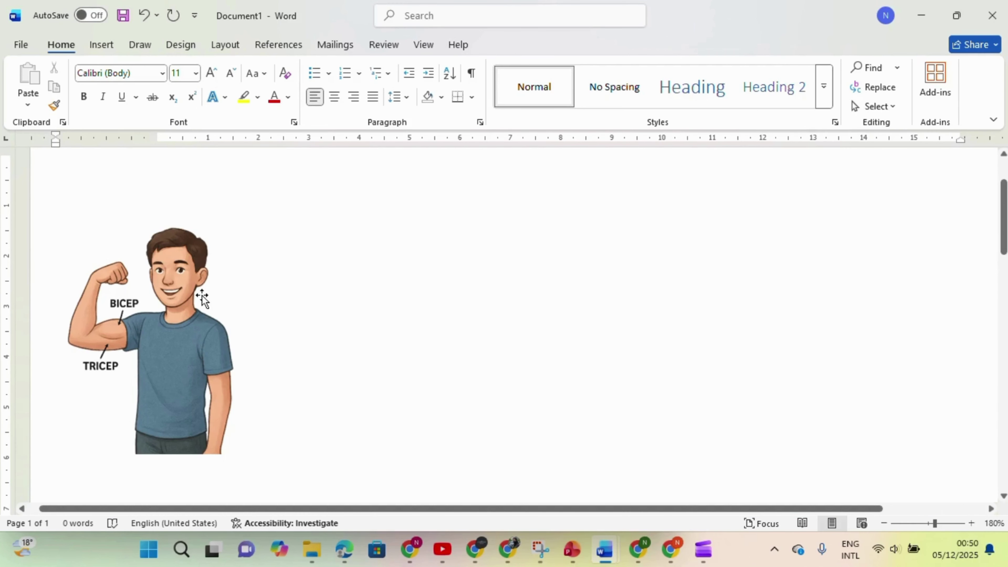
- Open the stock image library to add a second picture beside the man flexing his arm
left_click(107, 42)
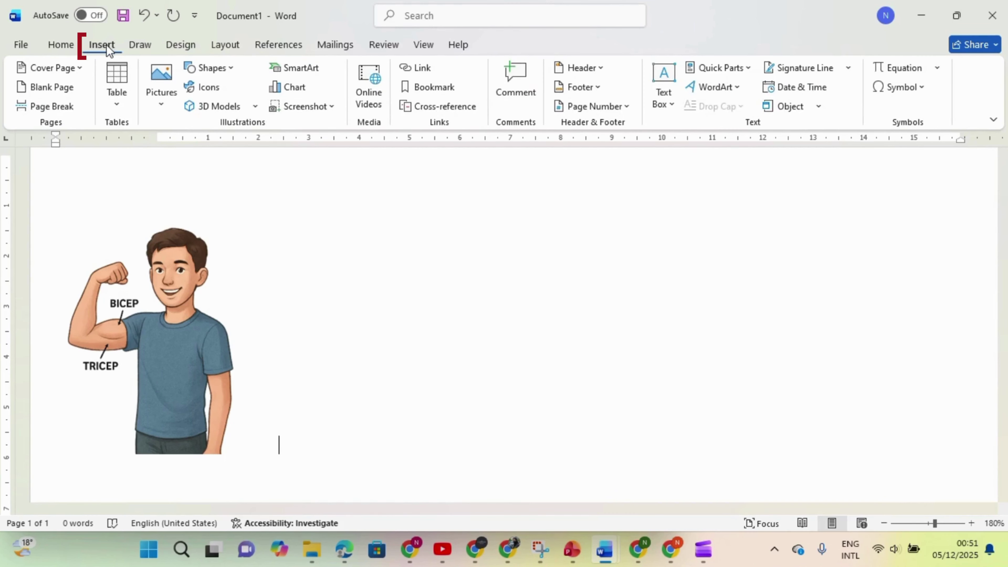
left_click(162, 112)
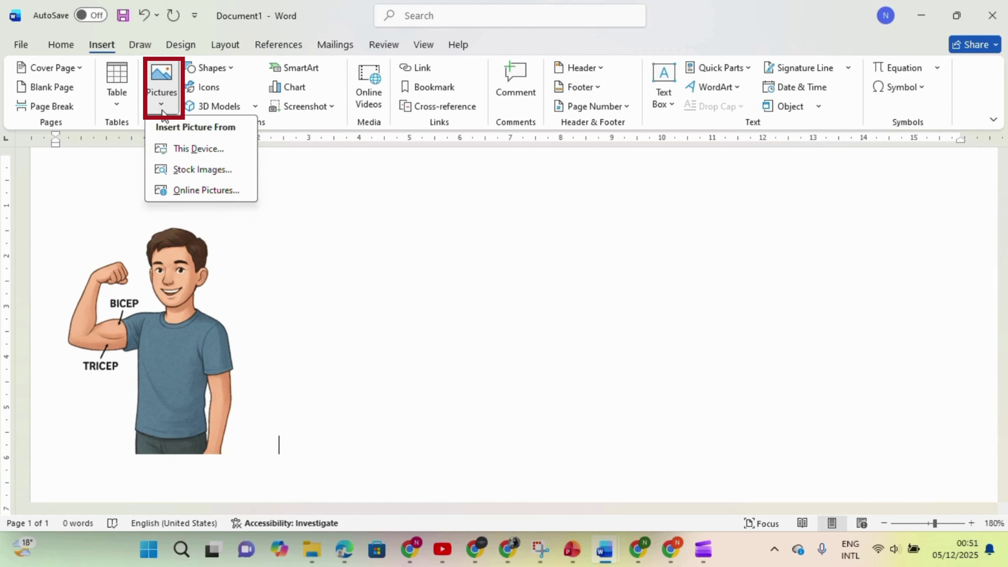
left_click(185, 168)
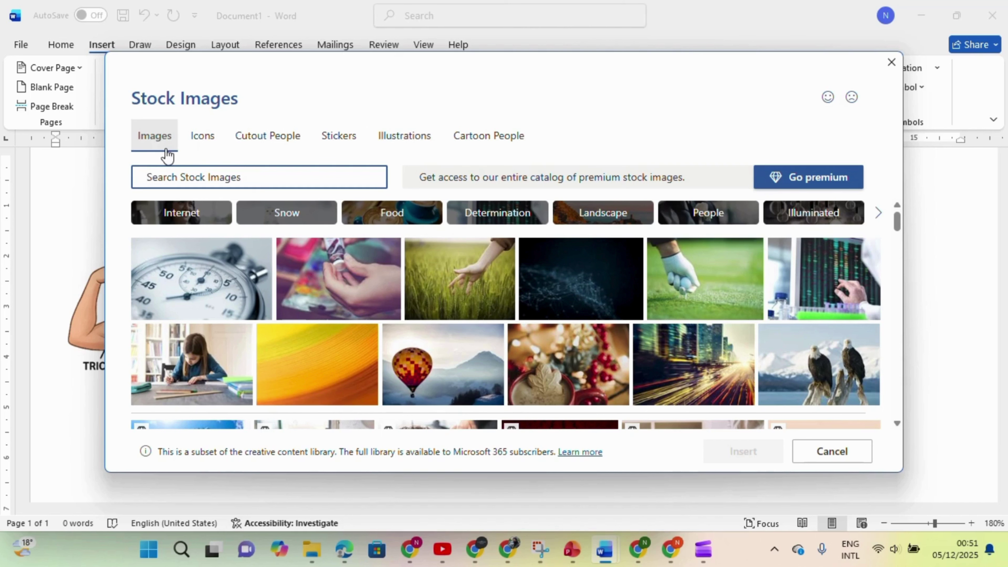
- Look through the stock categories for icons, cutout people, stickers, illustrations and cartoon people
left_click(192, 152)
left_click(258, 148)
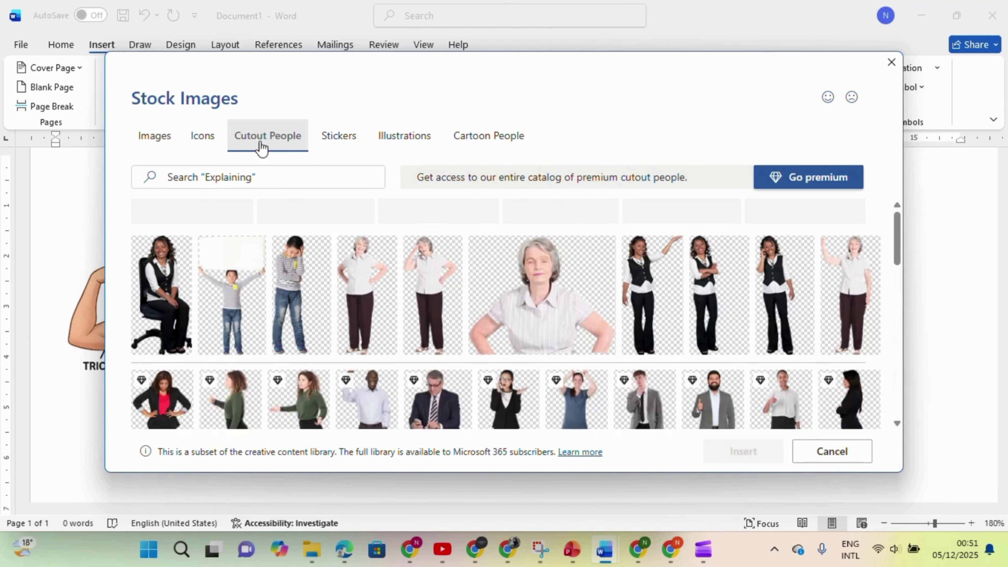
left_click(324, 152)
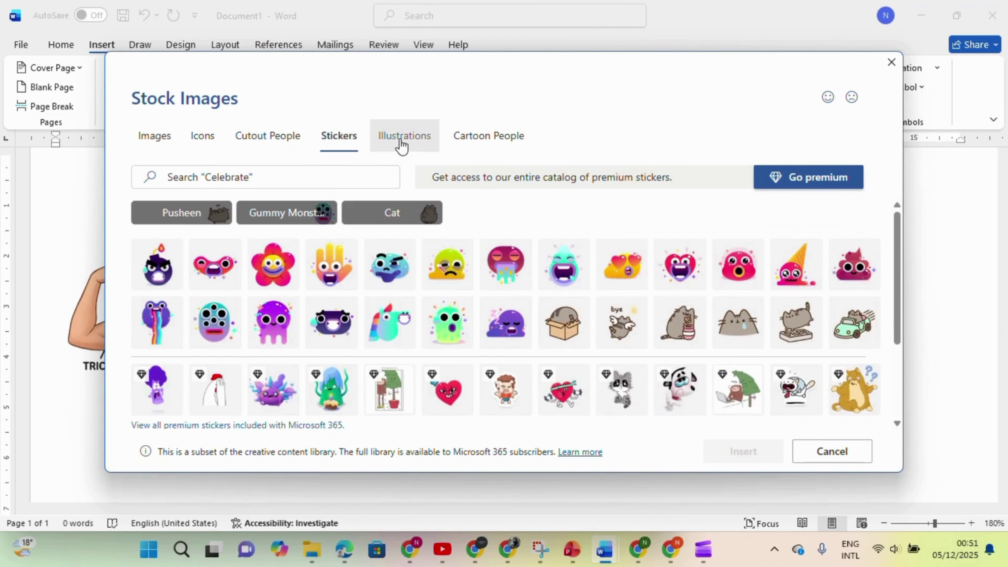
left_click(402, 149)
left_click(472, 148)
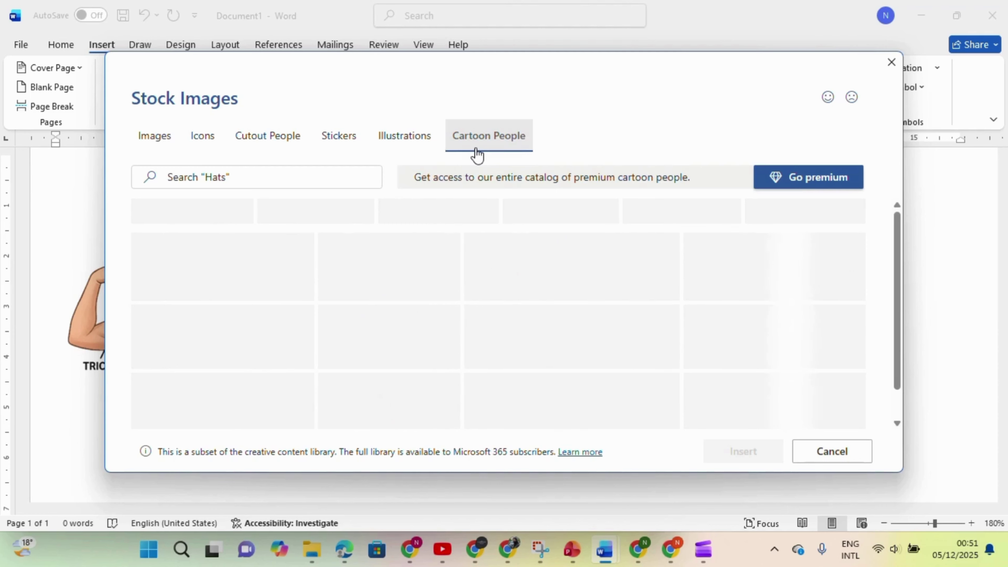
- Search the stock photo images for "bird" and insert the close-up of the kingfisher perched on a branch
left_click(164, 136)
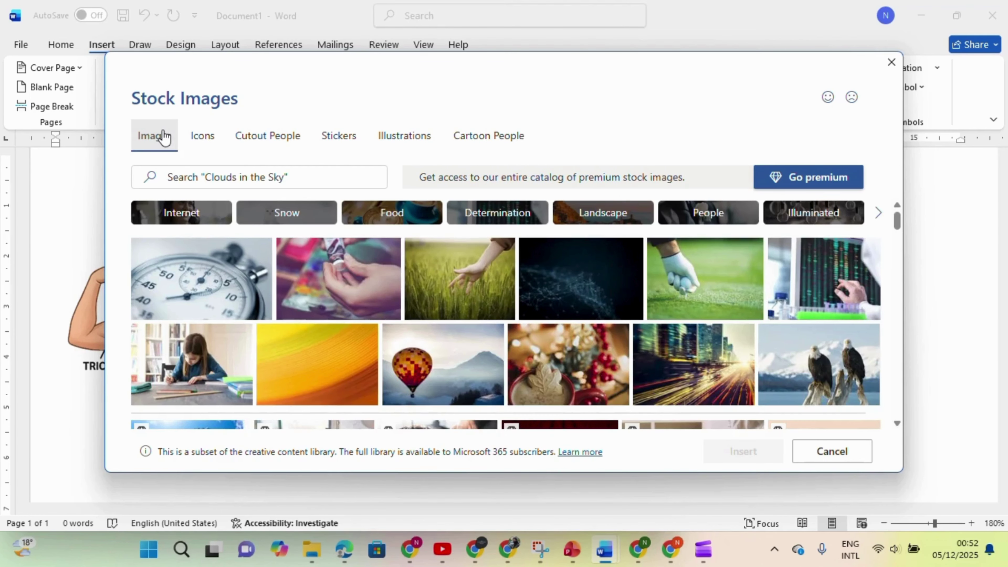
left_click(187, 177)
type("bird")
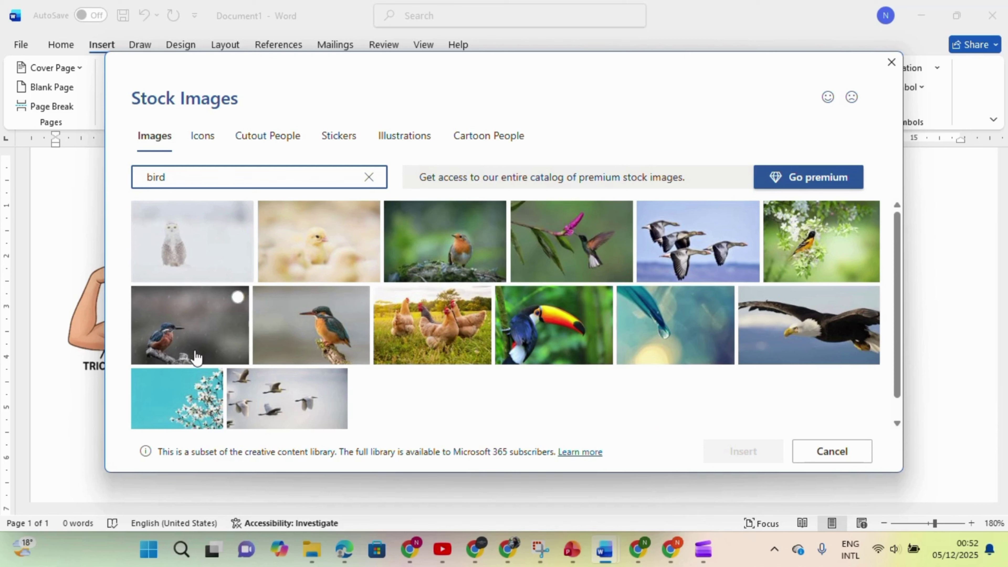
left_click(304, 332)
left_click(743, 452)
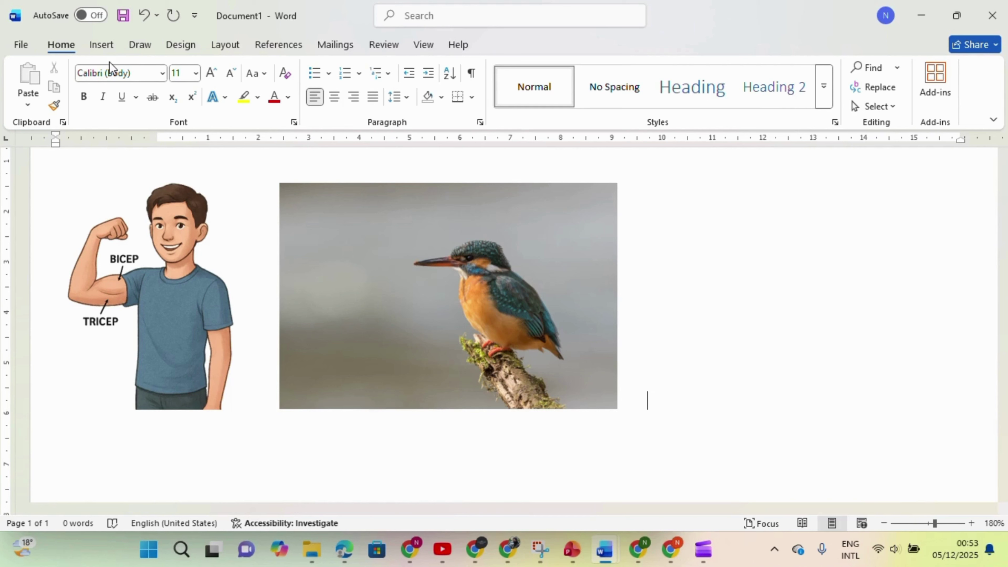
- Search online pictures for "island" and insert the tropical lagoon photo with palm trees and thatched huts after the bird
left_click(102, 49)
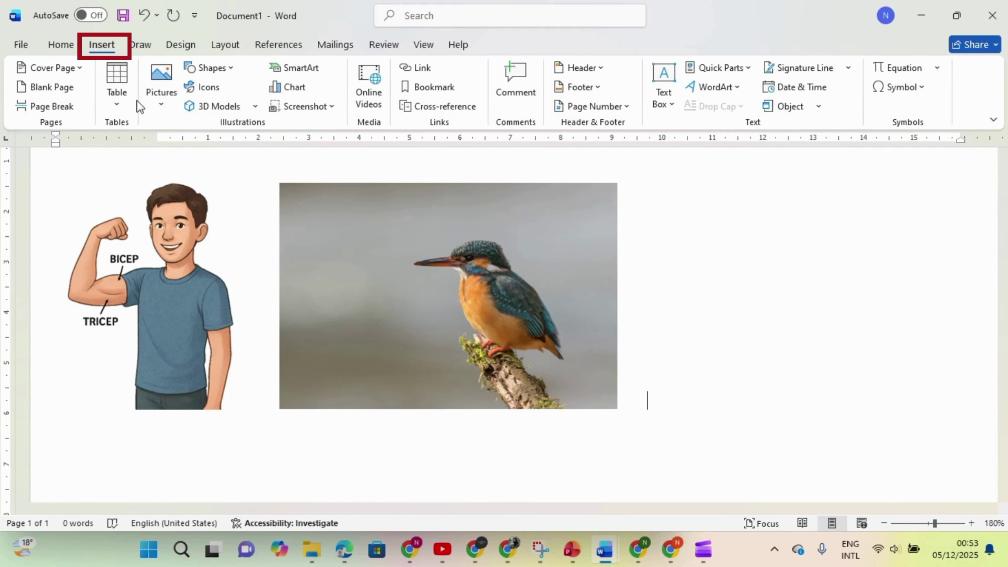
left_click(157, 107)
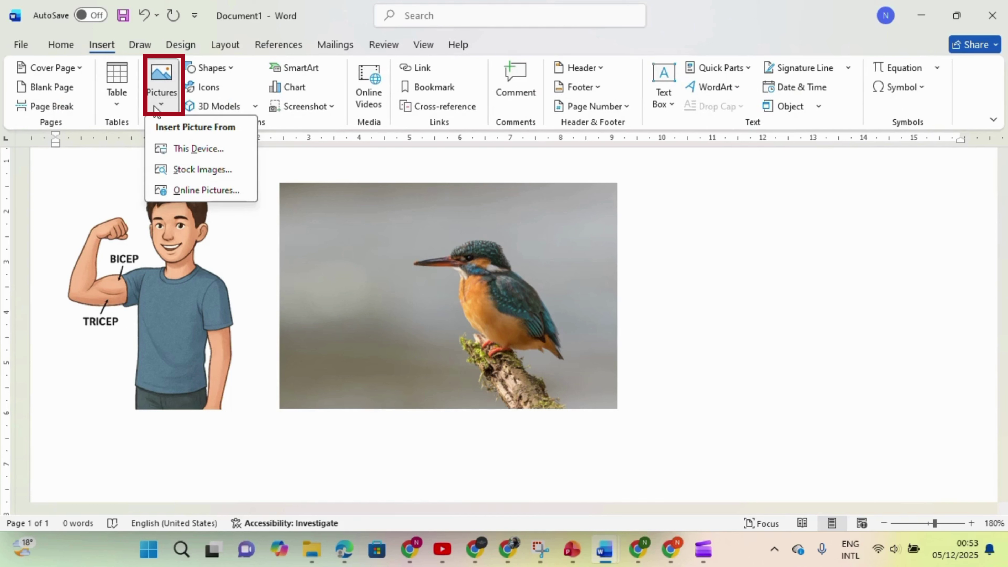
left_click(193, 189)
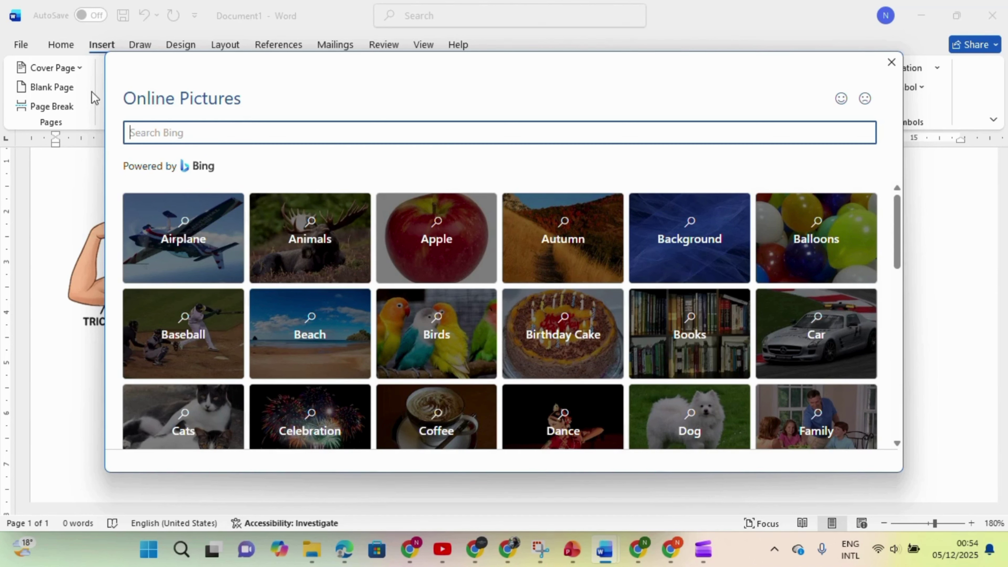
left_click(152, 128)
type("is")
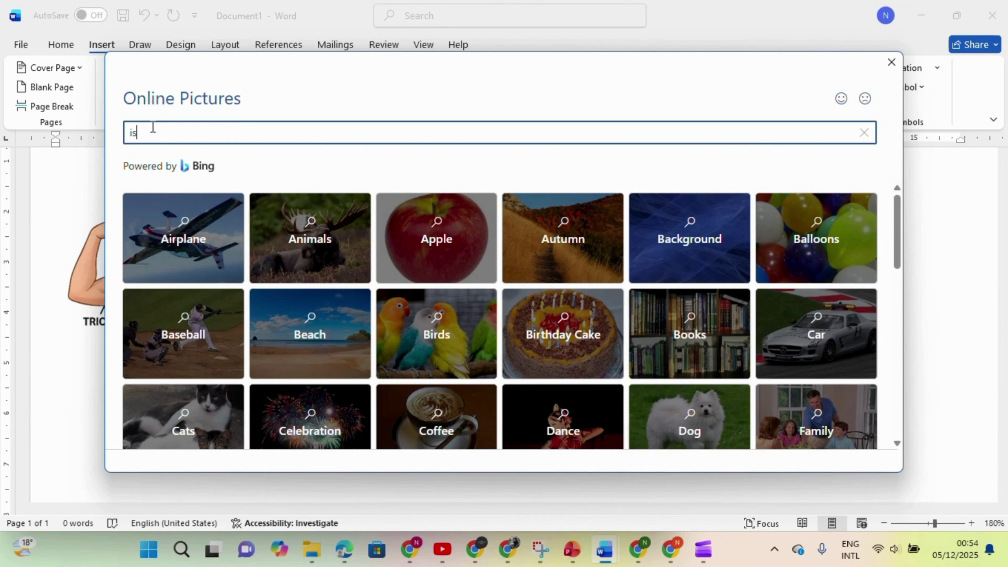
type("land")
key("Return")
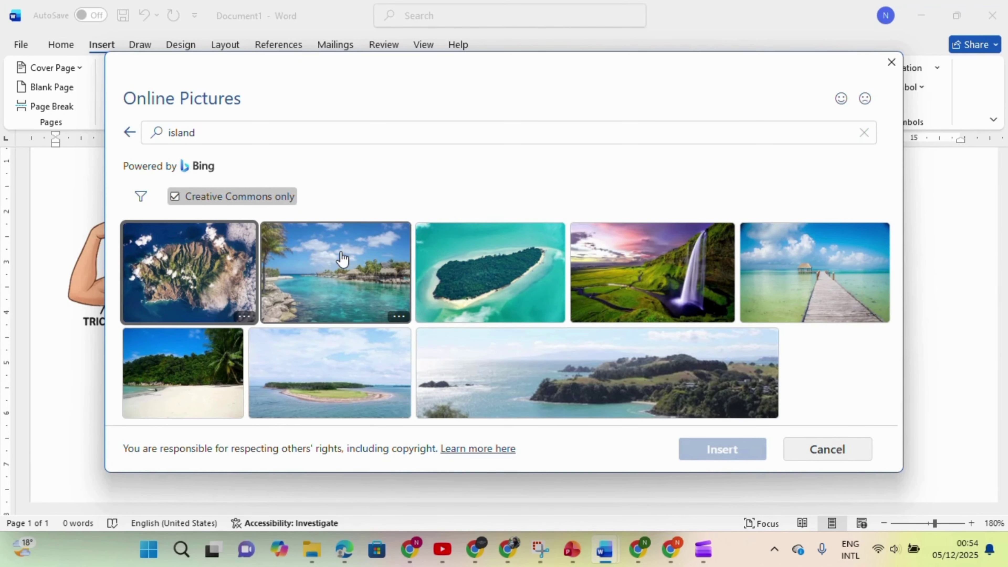
left_click(342, 259)
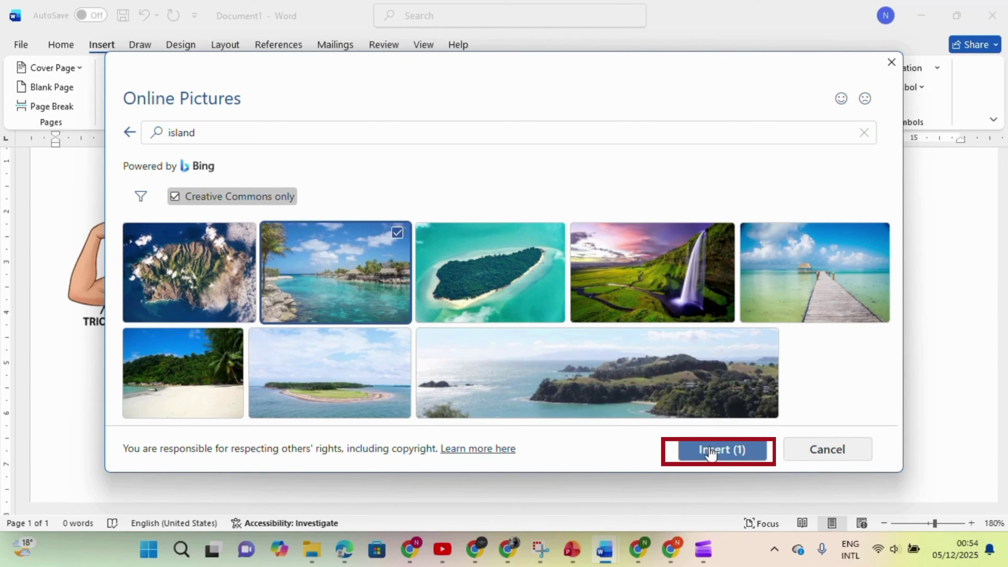
left_click(710, 452)
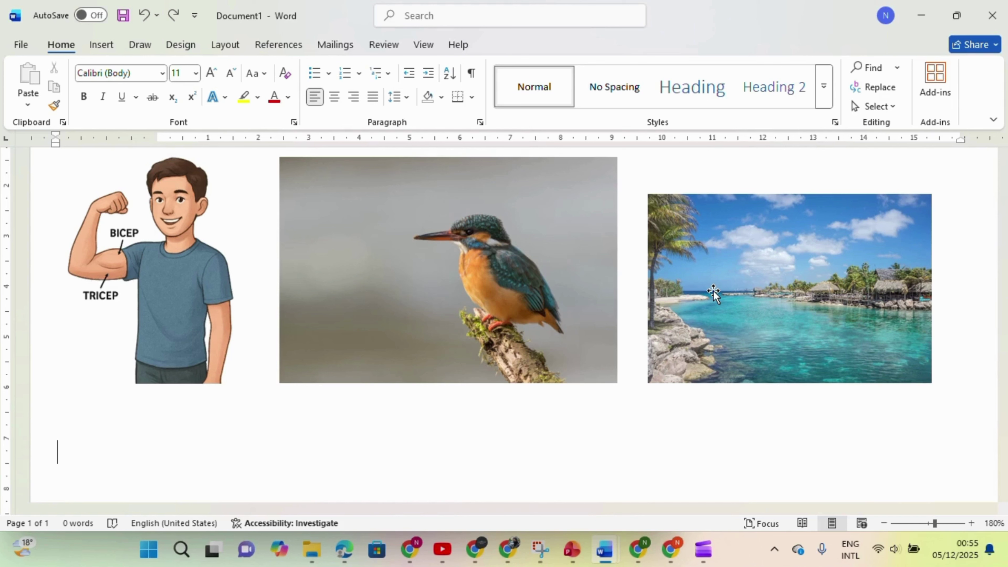
type("Resizing means making a picture")
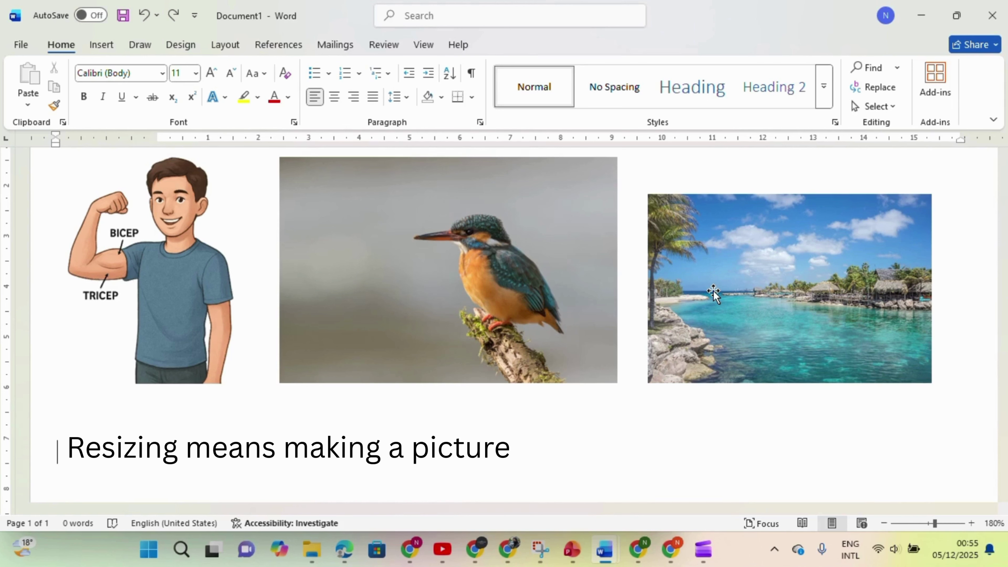
type(" bigger or smaller")
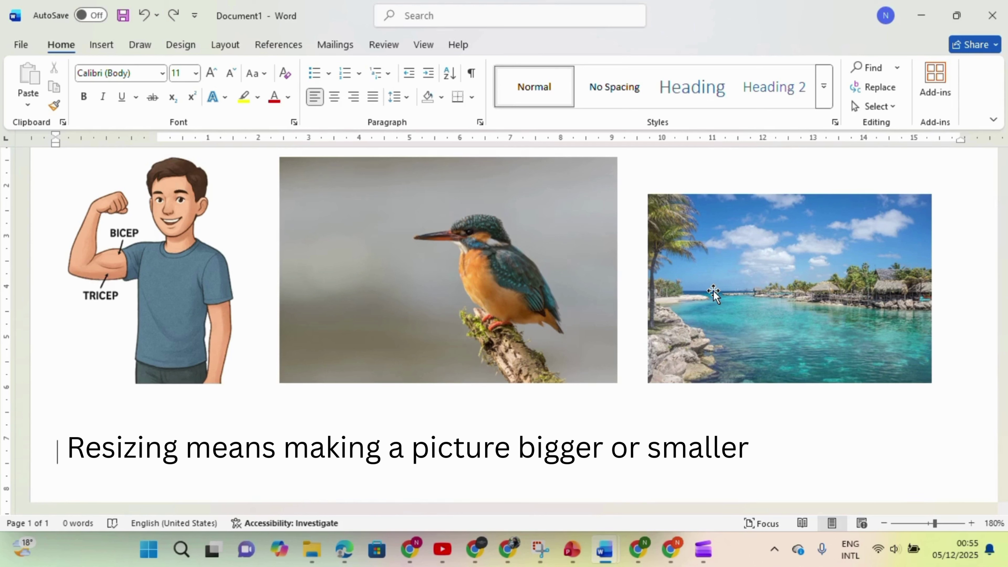
key("Delete")
key("Delete")
key("Delete")
key("Delete")
key("Delete")
key("Delete")
key("Delete")
key("Delete")
key("Delete")
key("Delete")
key("Delete")
key("Delete")
key("Delete")
key("Delete")
key("Delete")
key("Delete")
key("Delete")
key("Delete")
key("Delete")
key("Delete")
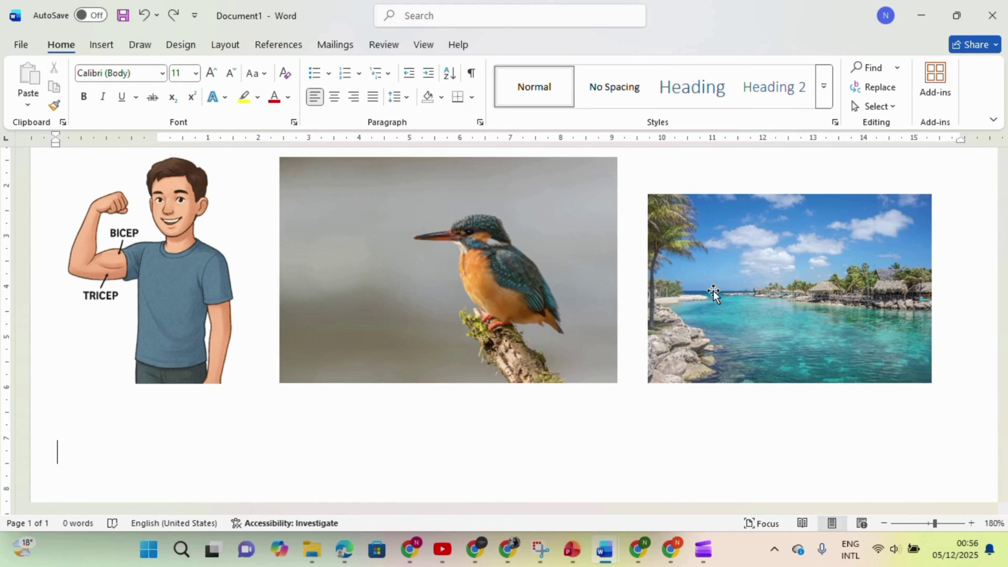
- Select the picture of the man flexing his arm
scroll(203, 382, "up", 1)
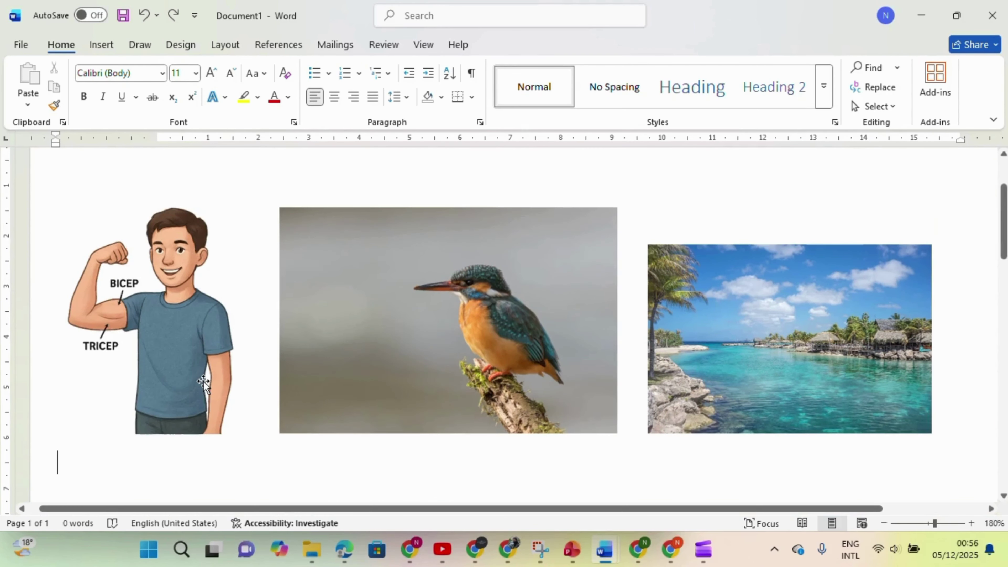
left_click(174, 359)
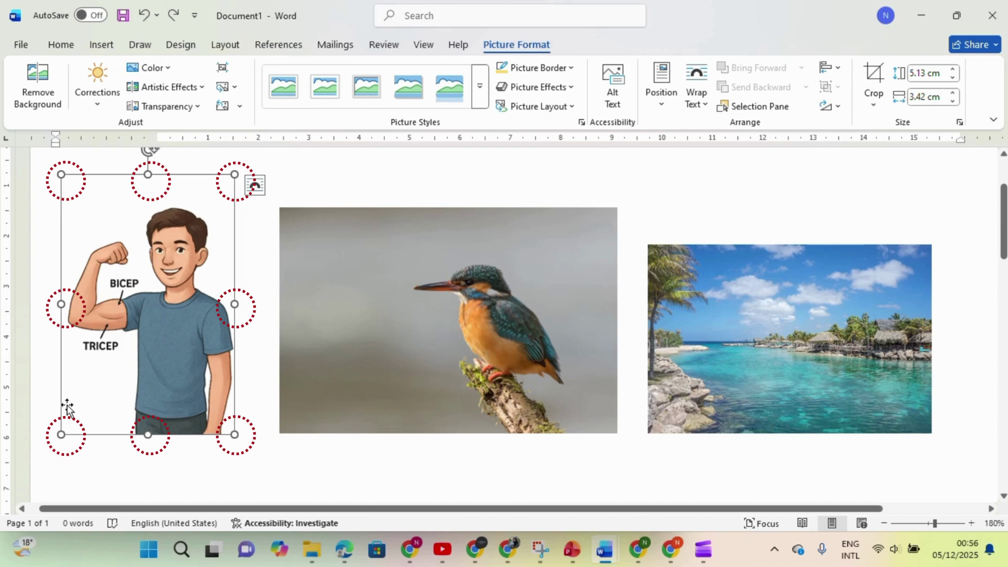